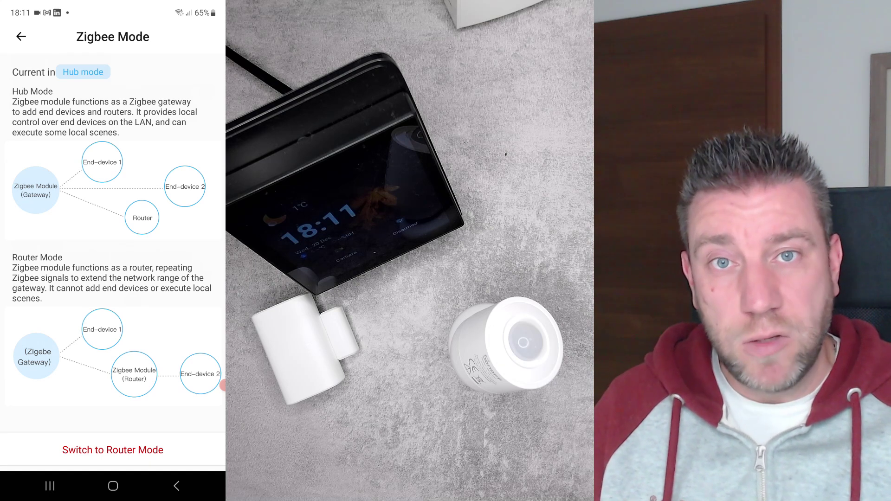
Step: Go back from the Zigbee Mode page
click(21, 36)
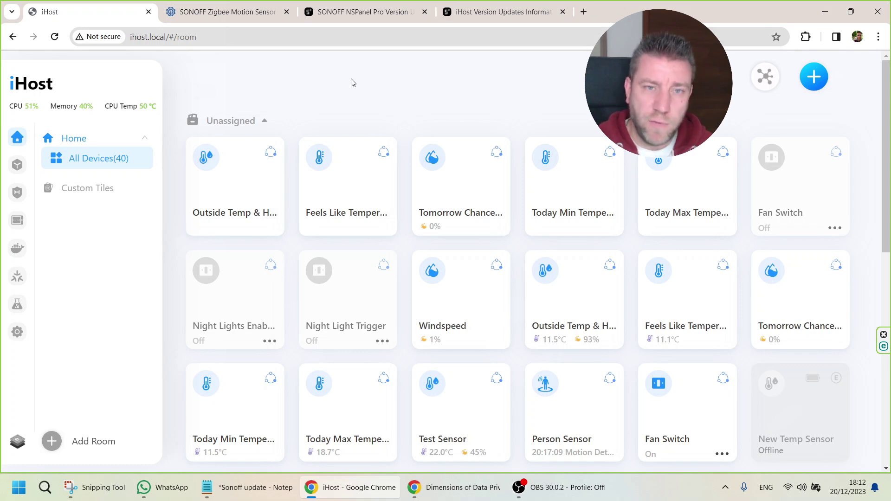
Step: Open the iHost settings and check the eWeLink CUBE version under Device Info
click(17, 331)
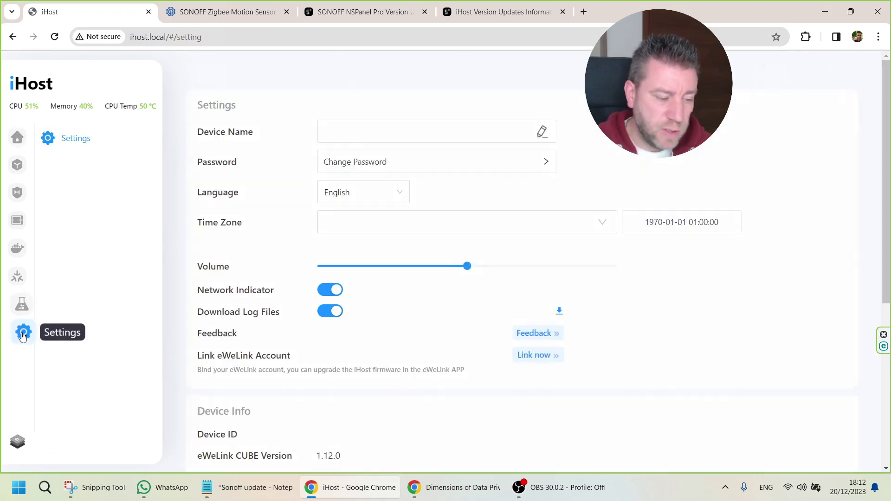
scroll(284, 341, down, 5)
drag(317, 227, 342, 225)
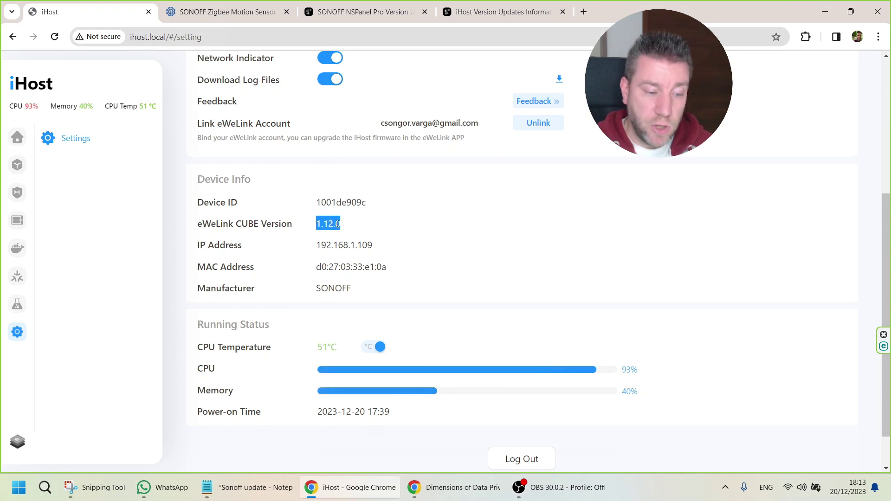
click(338, 224)
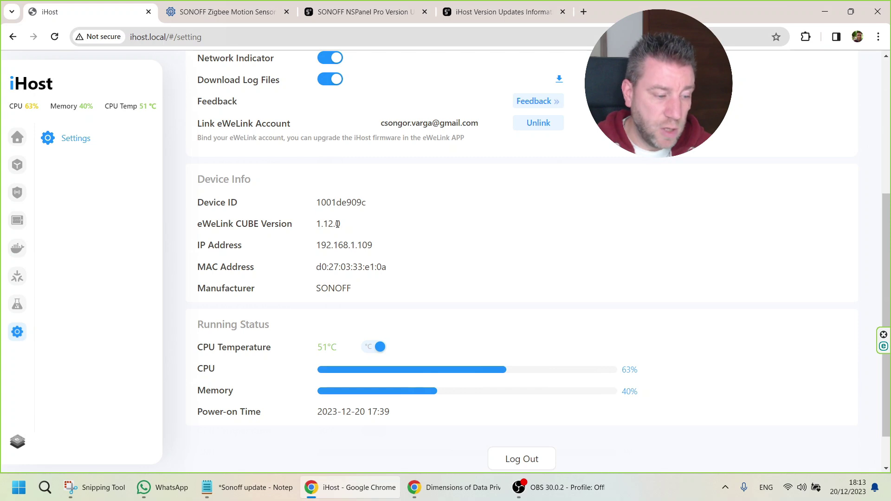
Step: Open the iHost home page and look through the full list of devices
click(18, 137)
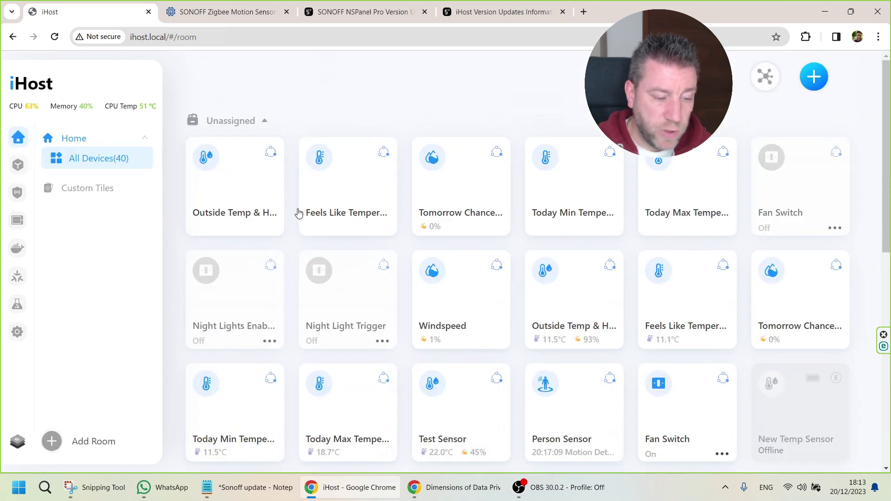
scroll(631, 263, down, 10)
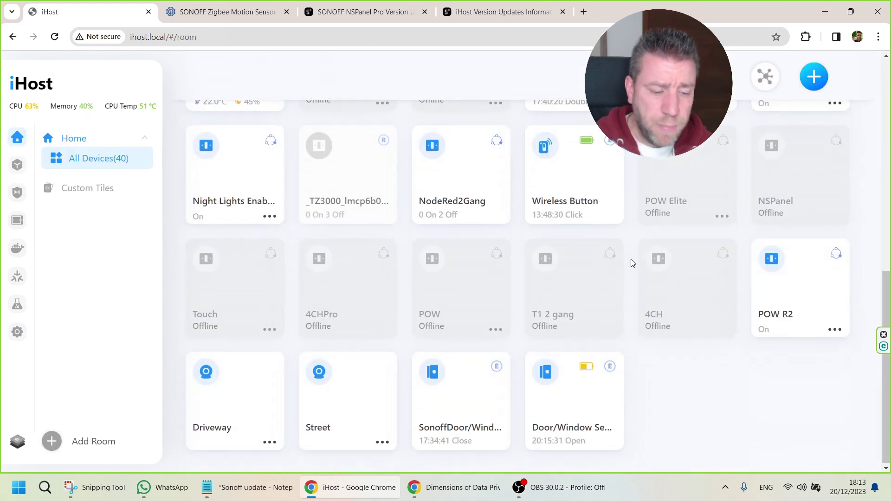
scroll(563, 284, up, 15)
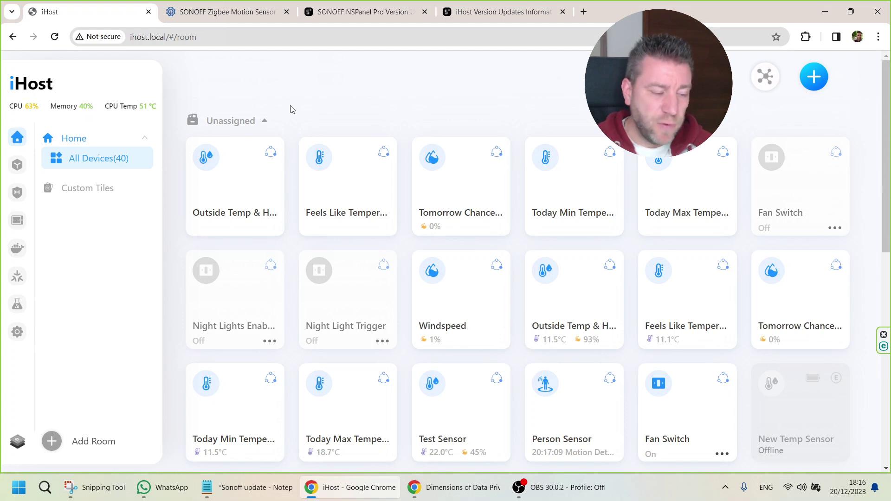
Step: Open the Matter Bridge feature in iHost and view its device list
click(17, 281)
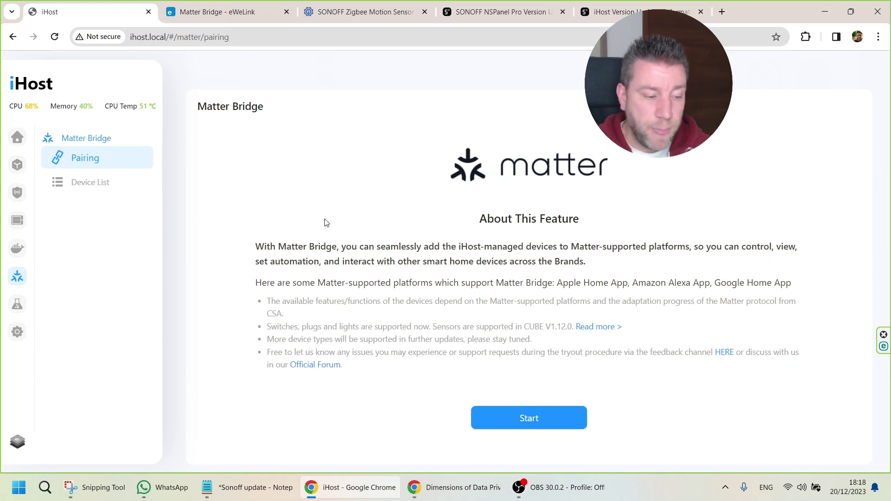
click(85, 189)
Step: Examine the supported Zigbee and WiFi plugs, switches and lights on the eWeLink Matter Bridge web page
click(220, 14)
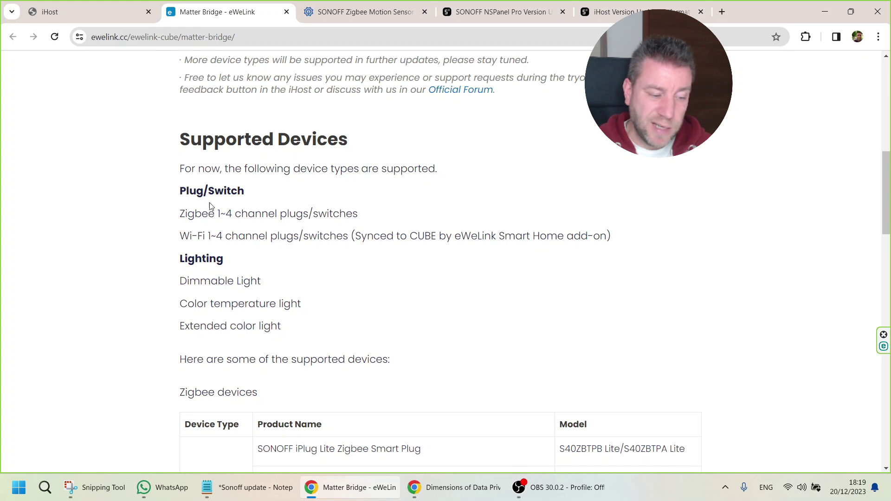
scroll(278, 269, down, 1)
scroll(279, 268, down, 7)
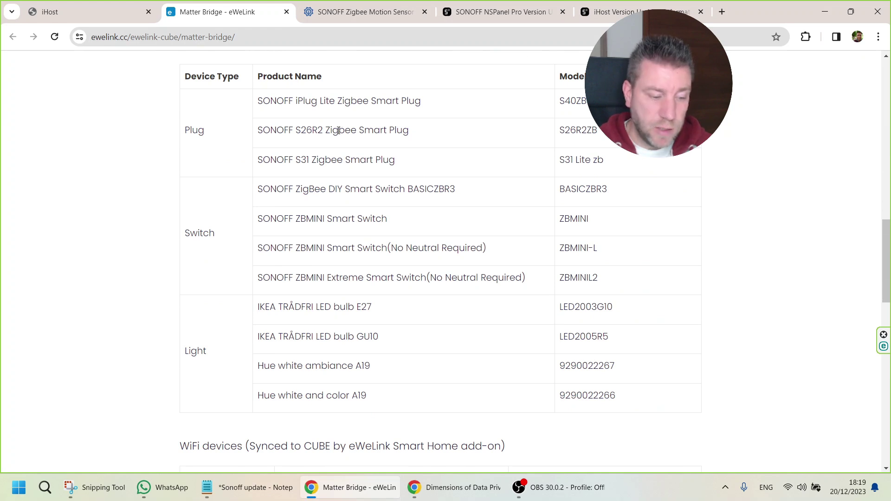
drag(259, 99, 376, 111)
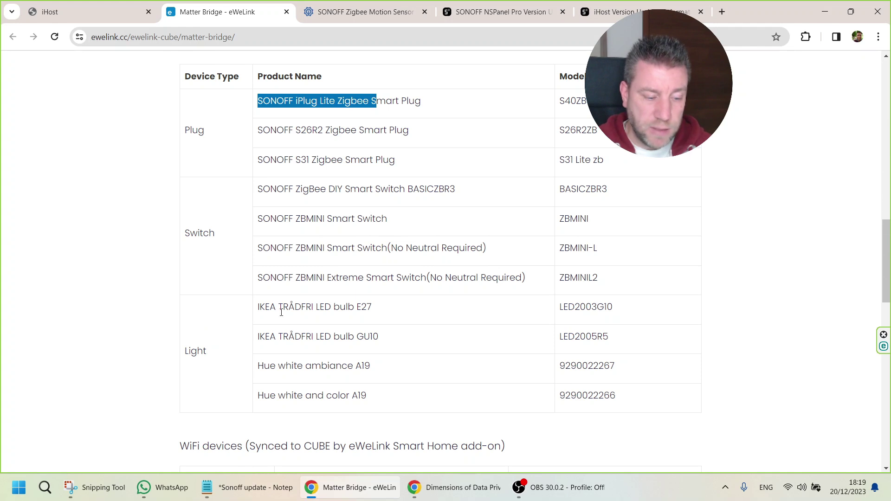
drag(263, 367, 383, 369)
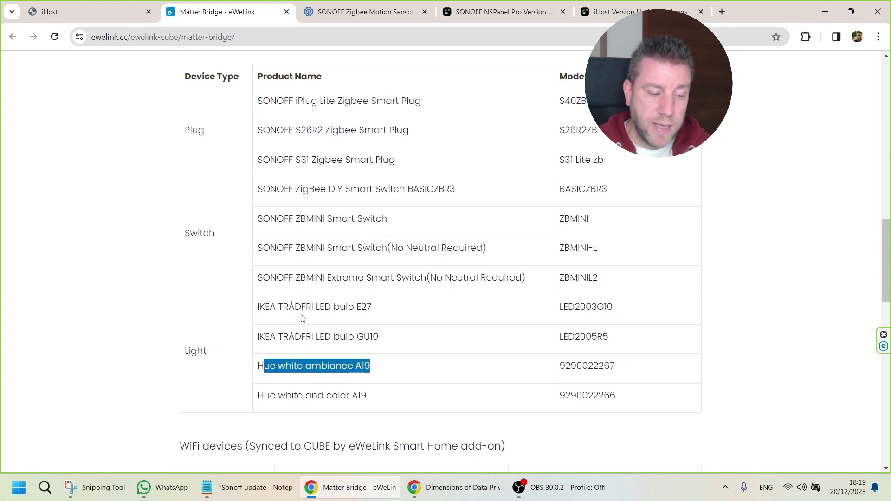
drag(269, 308, 390, 314)
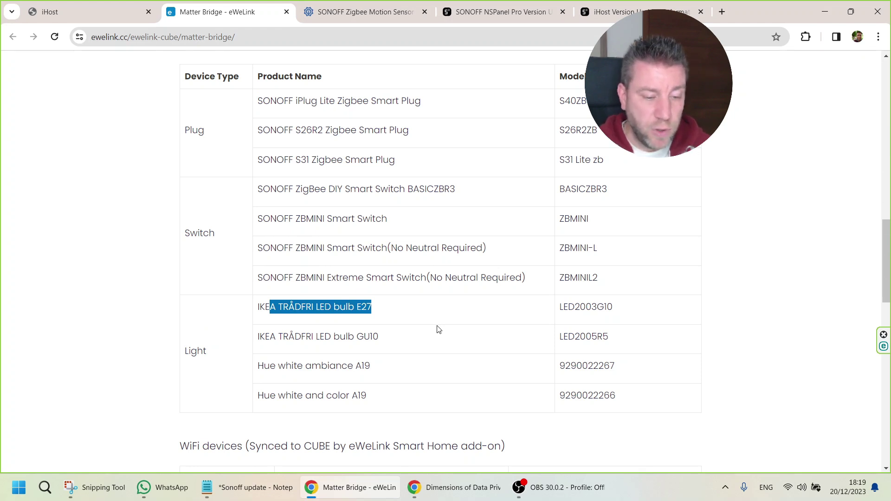
scroll(439, 330, down, 8)
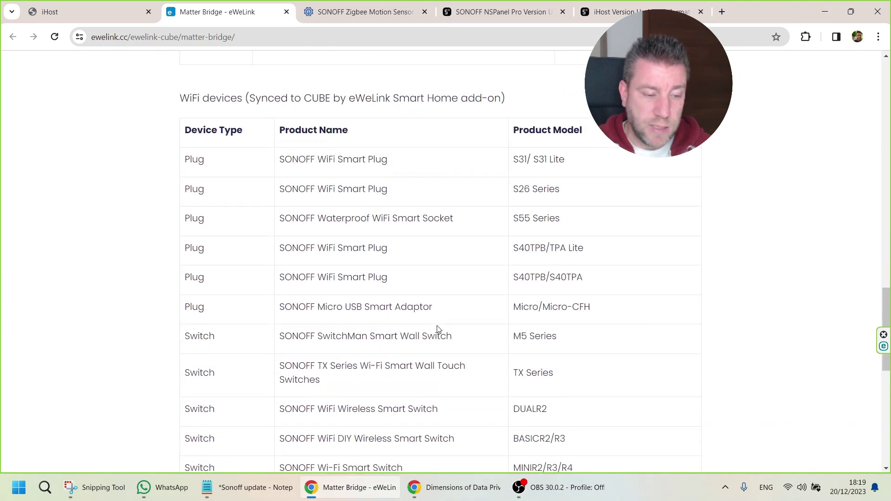
scroll(438, 327, down, 6)
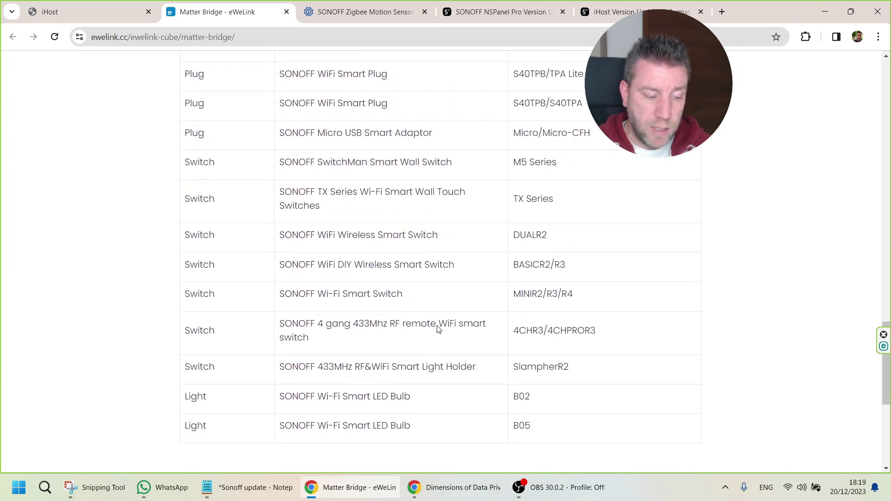
scroll(437, 326, up, 4)
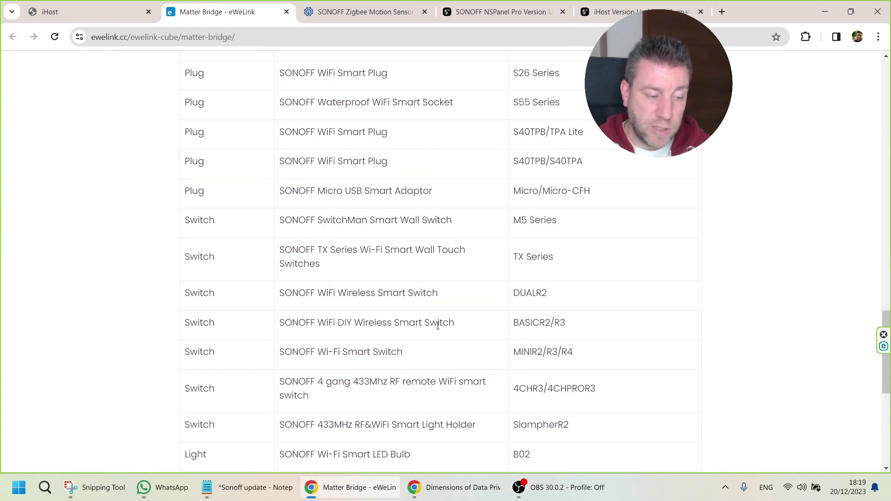
scroll(439, 278, up, 13)
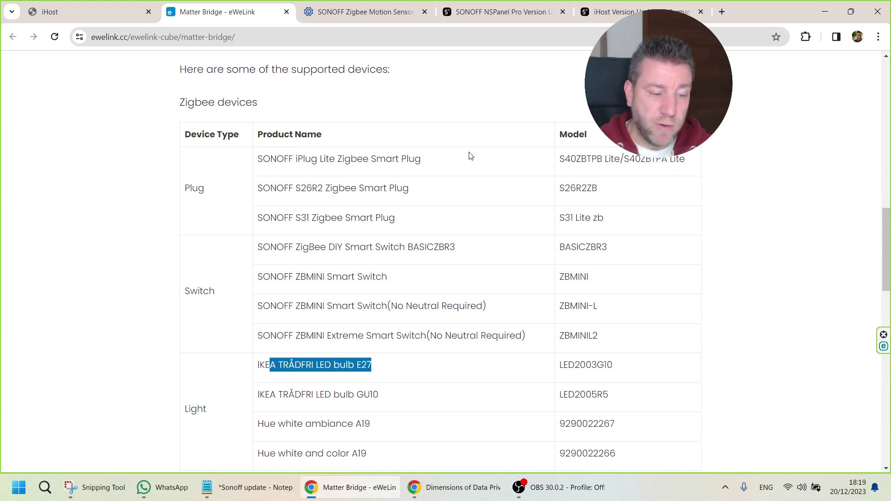
scroll(470, 156, down, 1)
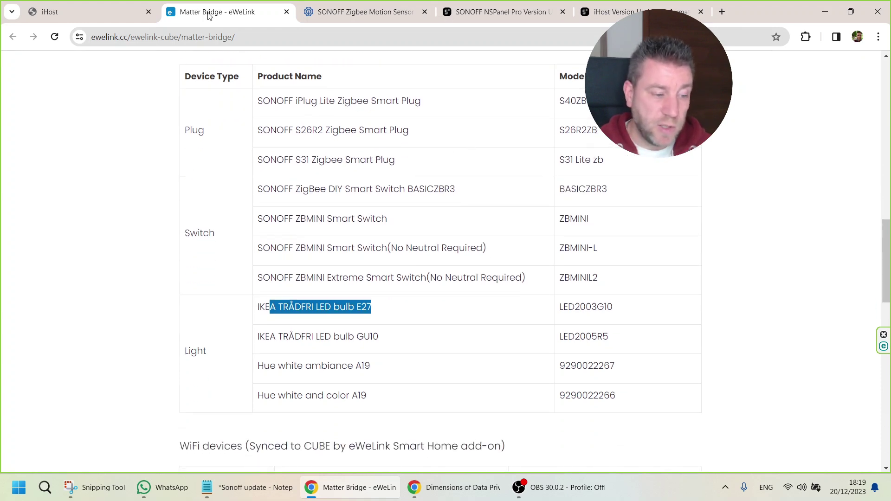
Step: Return to the Matter Bridge pairing page in iHost and view the Pilot Features overview
click(95, 10)
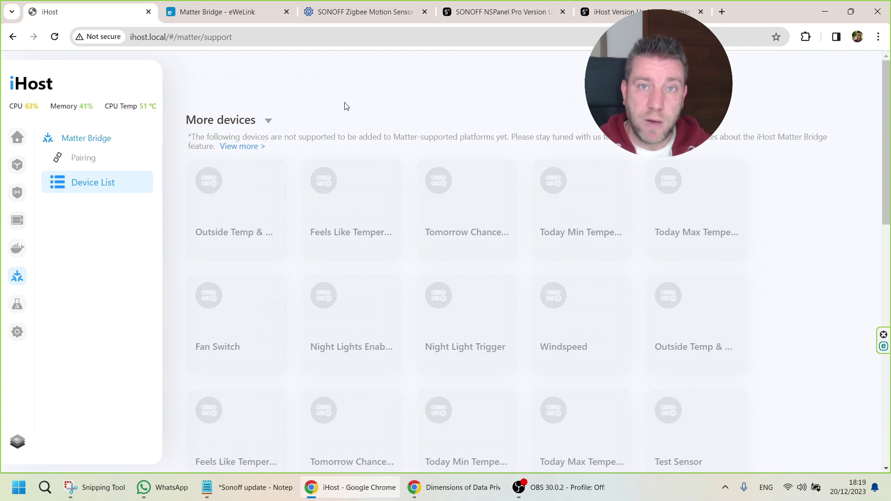
click(83, 157)
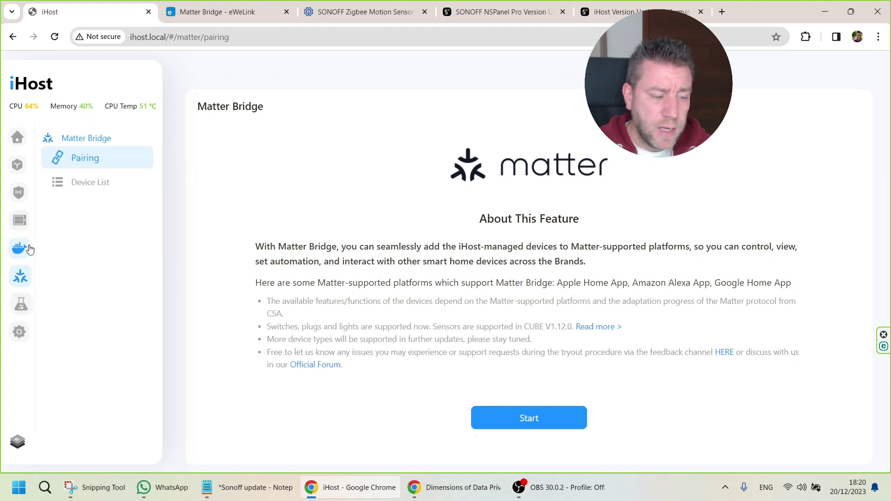
click(23, 305)
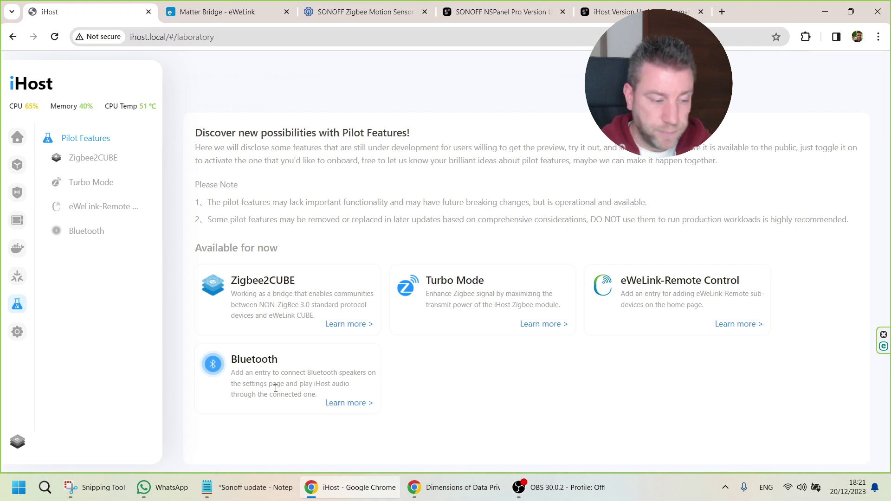
key(alt+Tab)
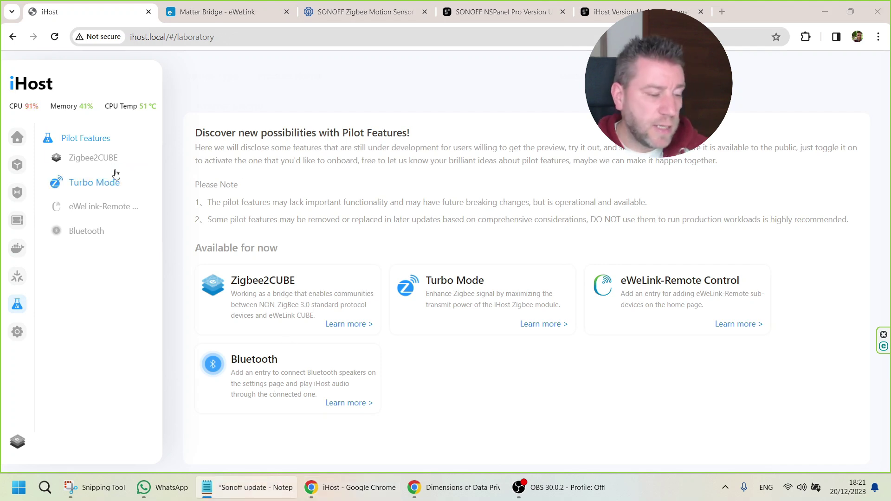
Step: Start a new scene in iHost and add a Smart Devices condition to its If section
click(23, 170)
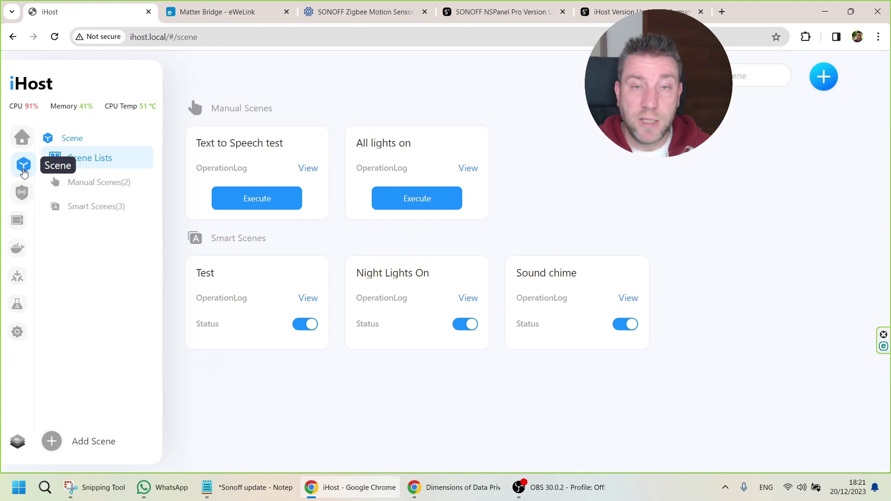
click(91, 448)
click(344, 229)
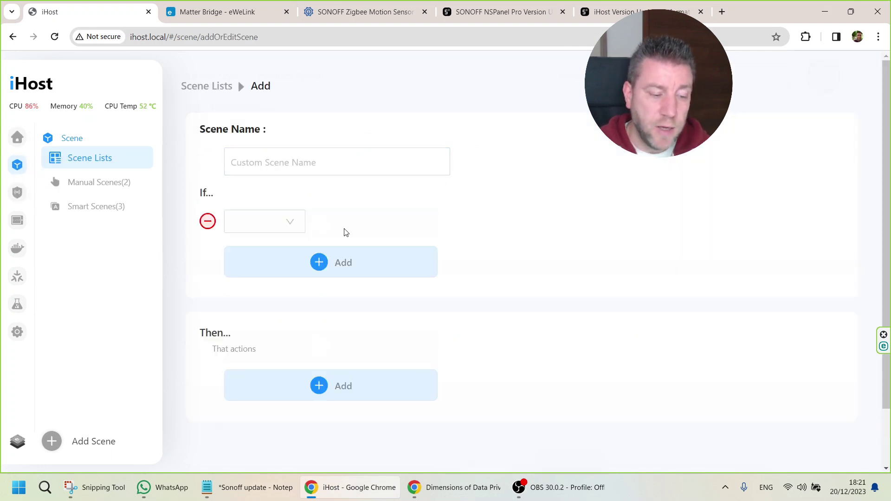
click(299, 227)
click(274, 253)
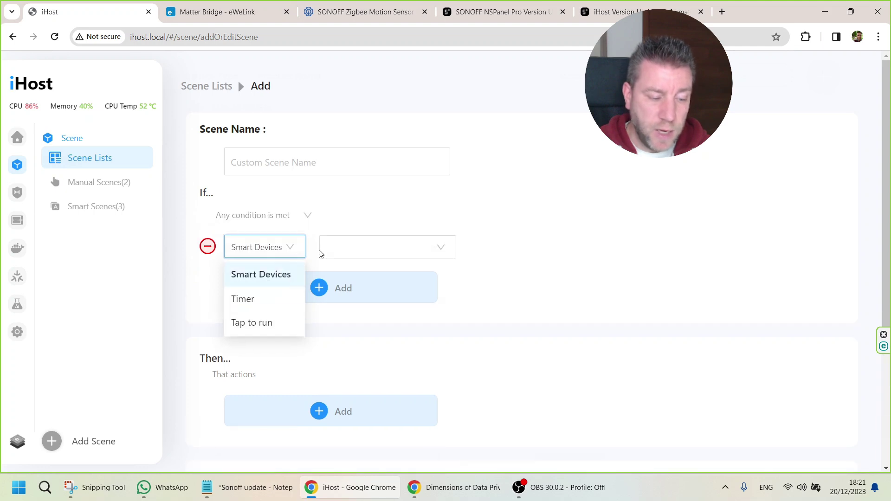
Step: Choose iHost as the condition's device and view the security mode and alarm states it offers
click(449, 247)
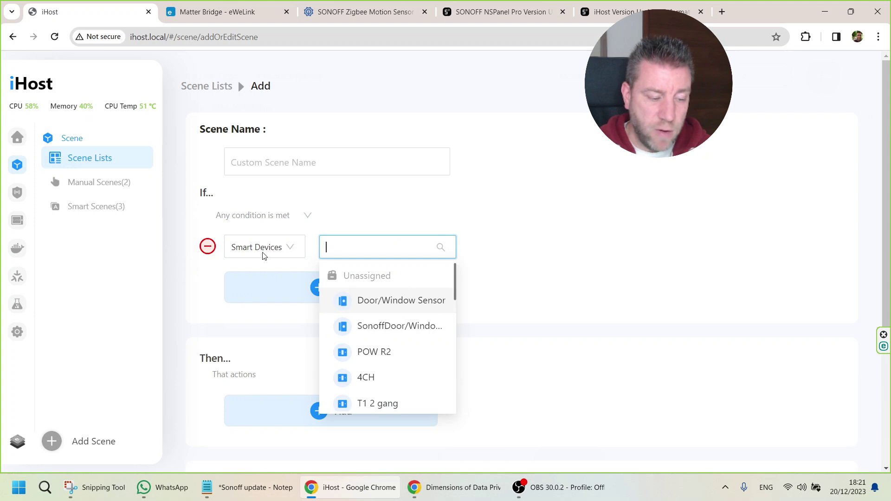
scroll(406, 302, down, 10)
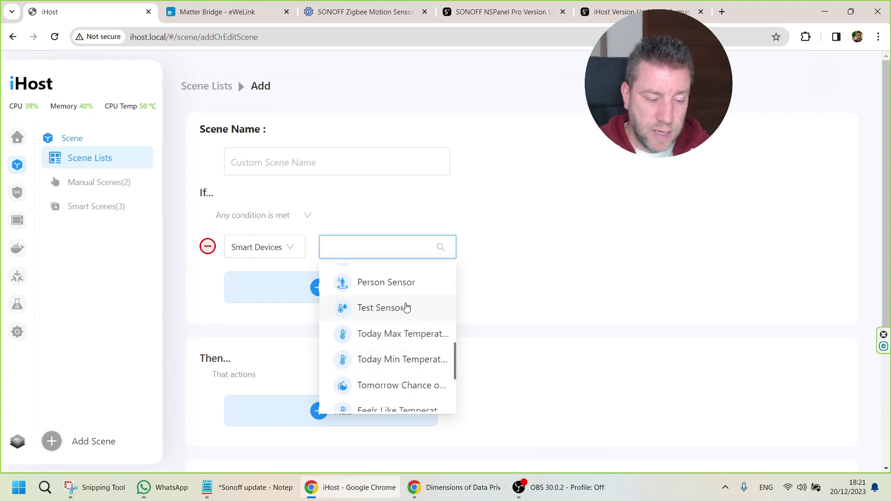
scroll(385, 372, down, 2)
click(373, 284)
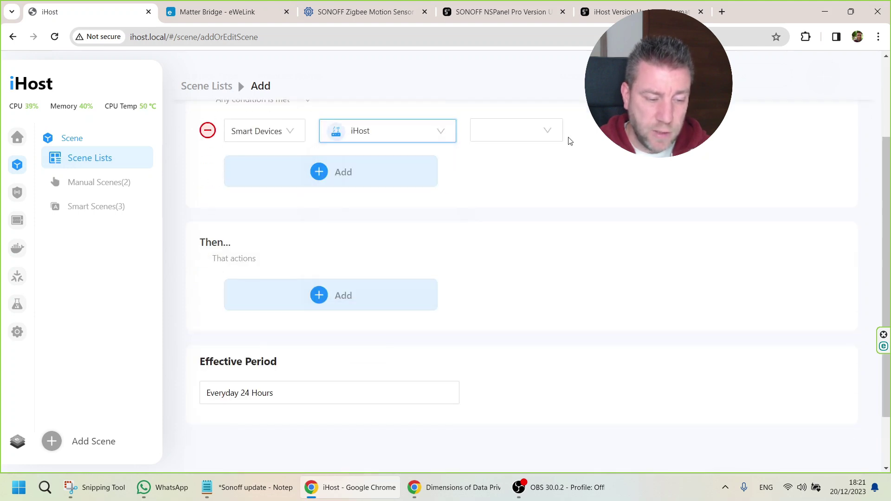
click(551, 133)
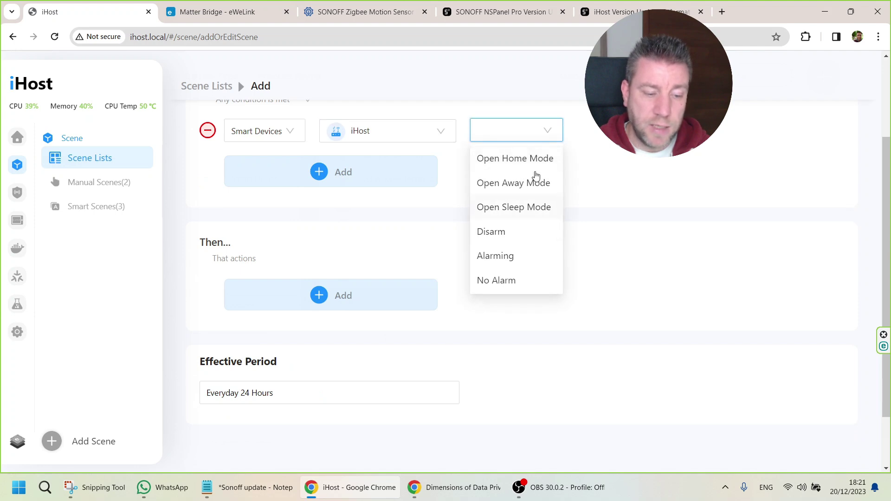
scroll(545, 195, up, 2)
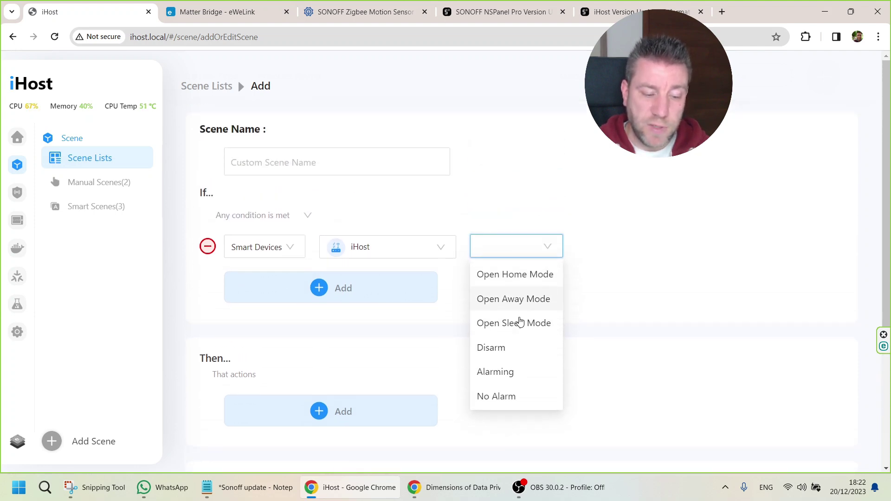
Step: Add a Smart Devices action to the scene's Then section
click(335, 415)
click(288, 407)
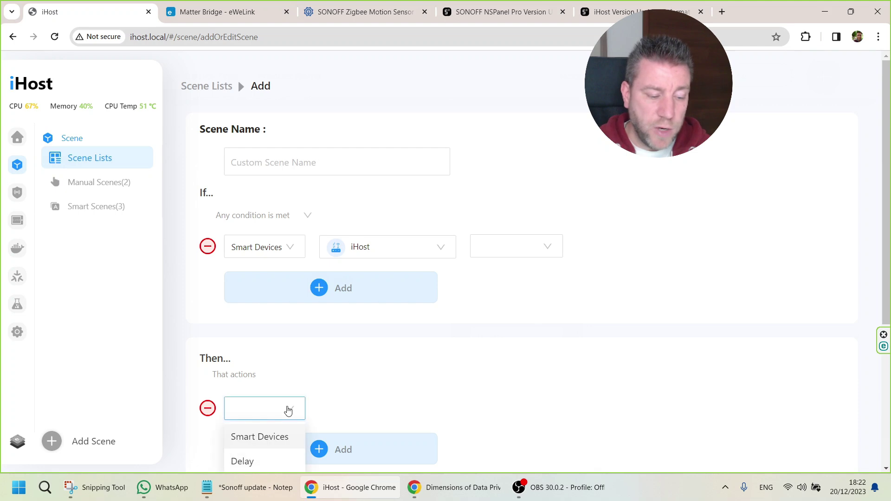
scroll(323, 391, down, 1)
click(275, 383)
Step: Look through the devices available for the scene's Then action, checking whether iHost is offered
click(418, 348)
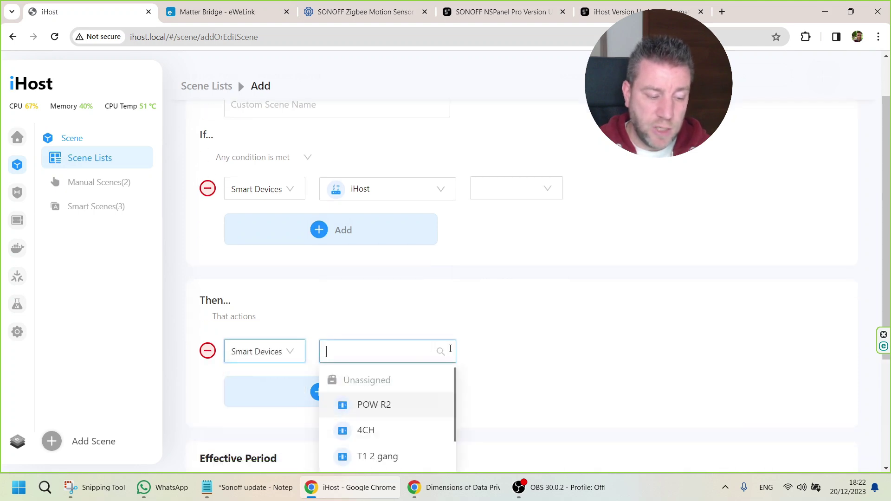
scroll(441, 347, down, 3)
scroll(433, 308, down, 5)
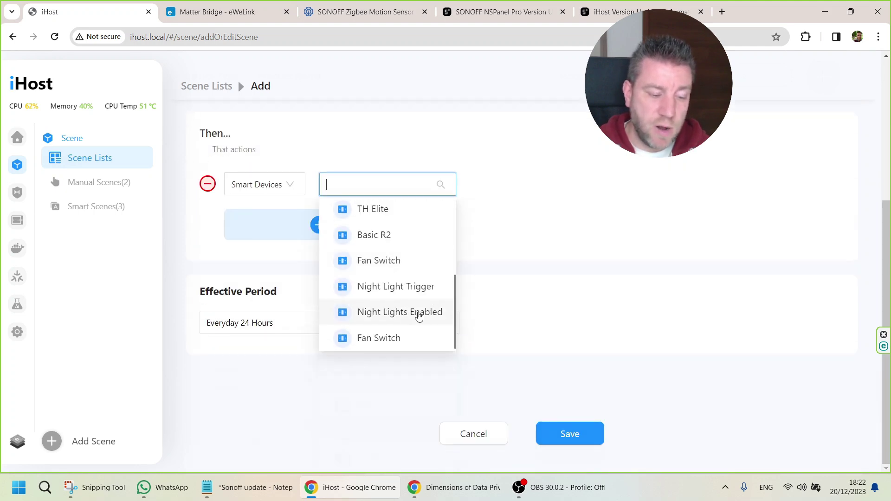
scroll(419, 302, up, 3)
scroll(419, 303, up, 6)
scroll(419, 302, down, 8)
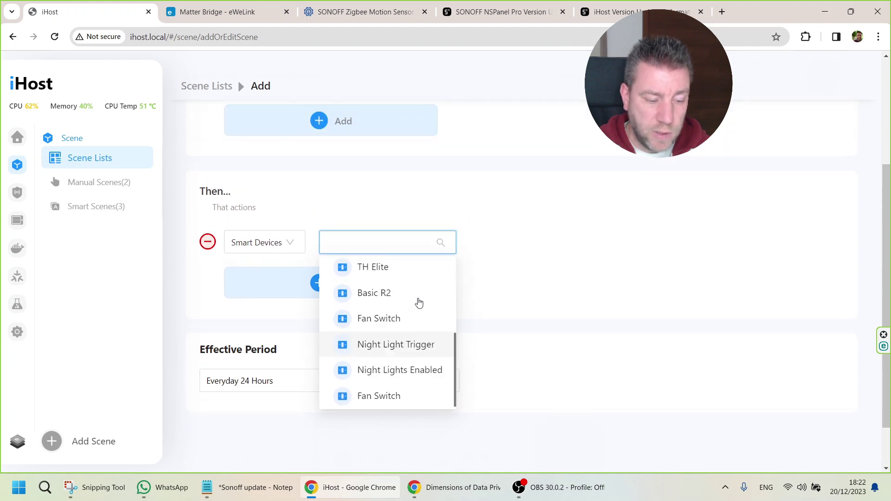
scroll(463, 241, up, 3)
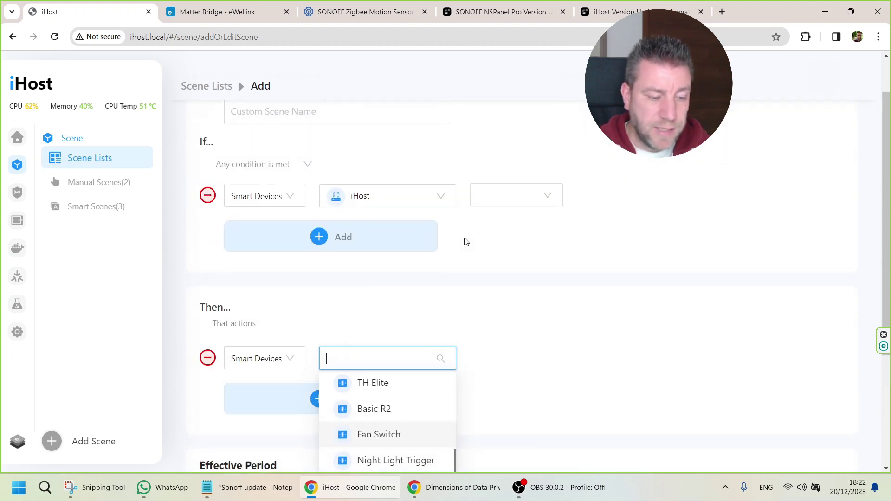
Step: Change the If condition's device from iHost to the "Tomorrow Chance of…" weather sensor
click(411, 294)
click(388, 196)
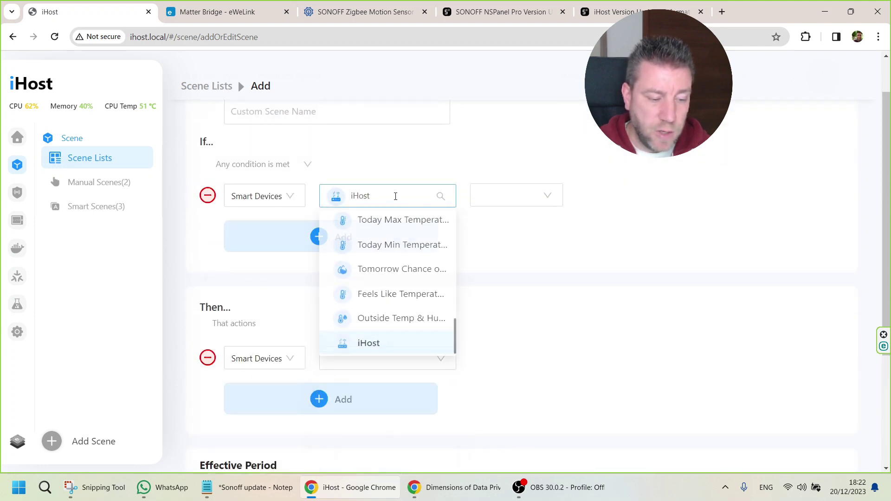
click(402, 267)
Step: Choose iHost as the Then action's device and view the security mode and alarm actions it offers
scroll(464, 315, down, 1)
click(441, 302)
scroll(429, 323, down, 1)
scroll(423, 379, down, 1)
click(378, 399)
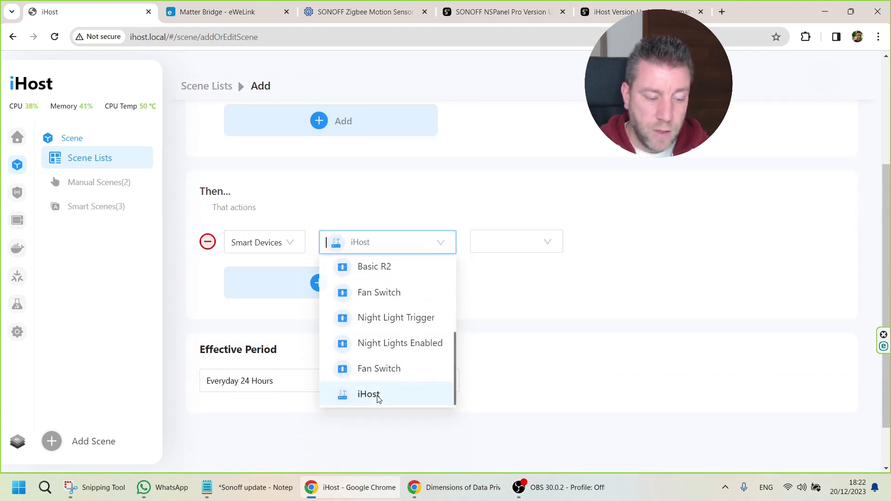
click(534, 247)
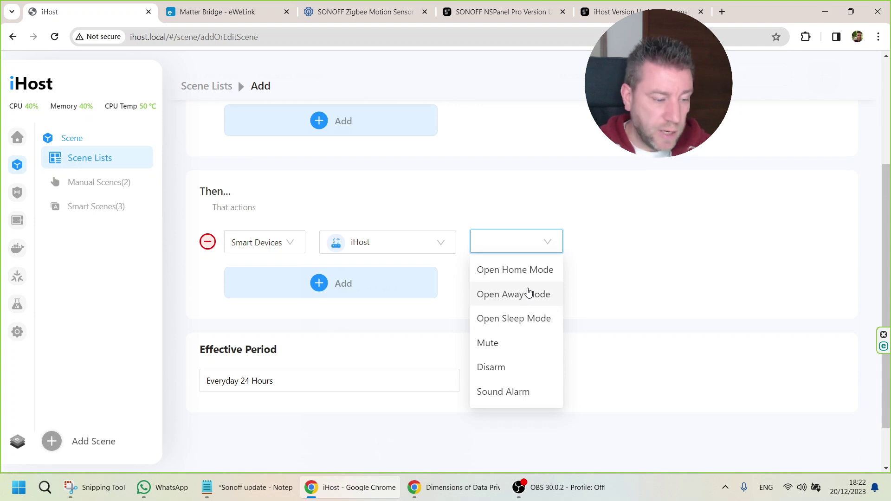
click(355, 170)
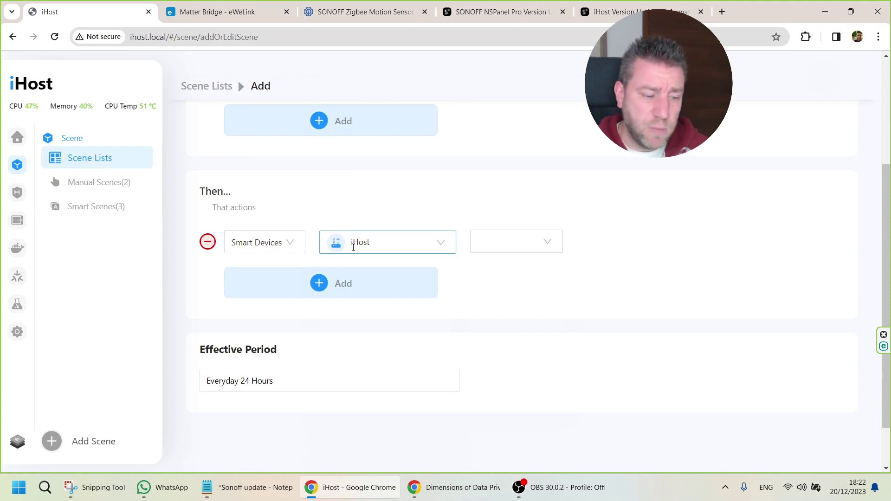
Step: Look through the full list of devices available for the scene's Then action, keeping iHost selected
click(436, 251)
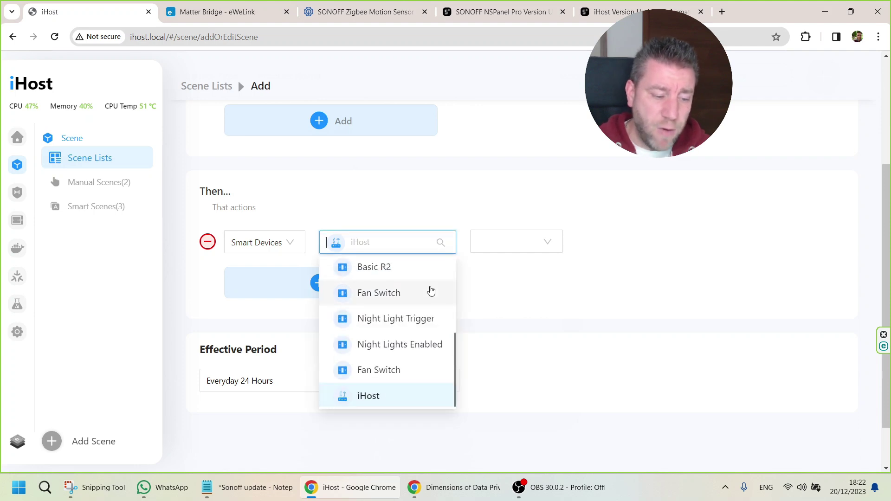
scroll(433, 302, up, 10)
scroll(478, 296, down, 3)
scroll(439, 297, down, 1)
scroll(438, 301, down, 5)
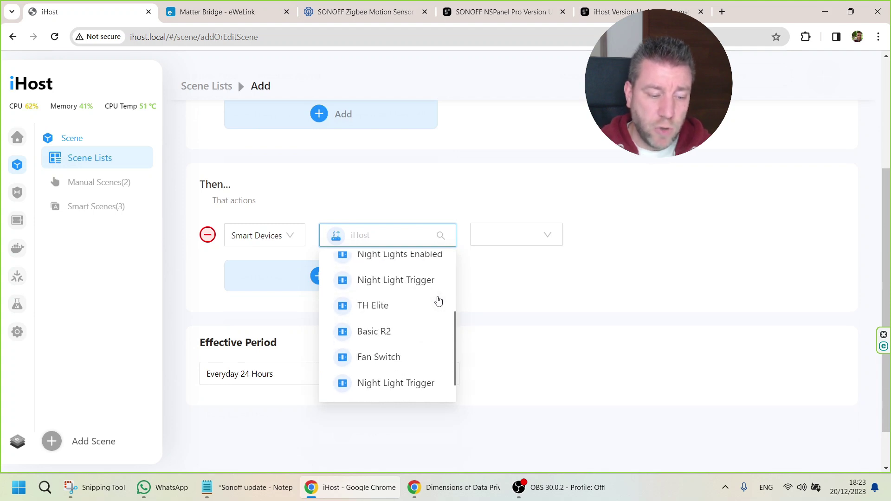
scroll(439, 300, down, 5)
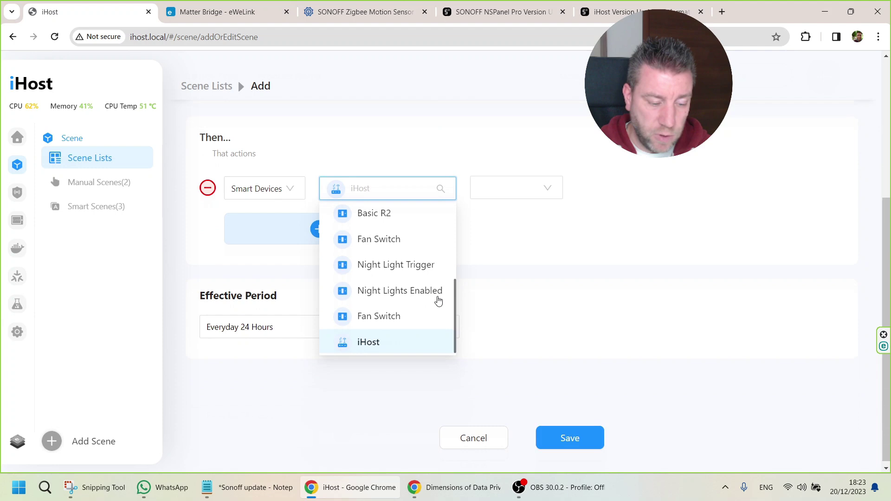
scroll(436, 287, up, 3)
scroll(436, 284, up, 4)
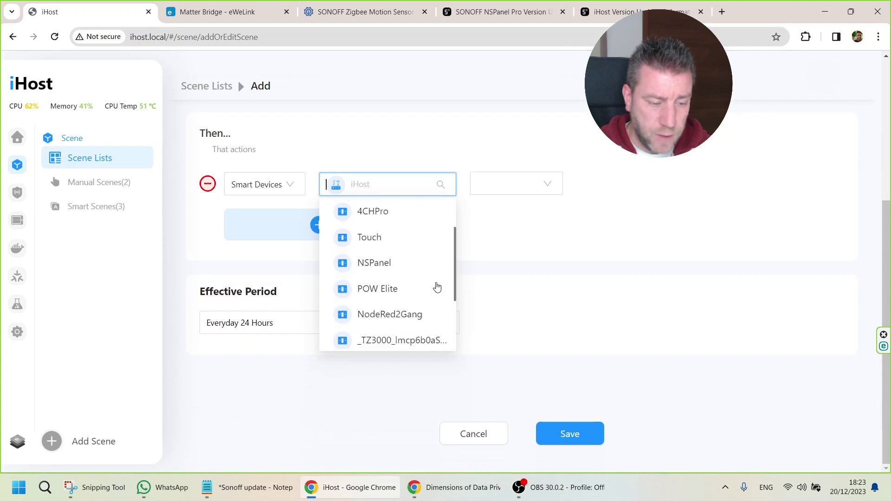
scroll(367, 146, up, 3)
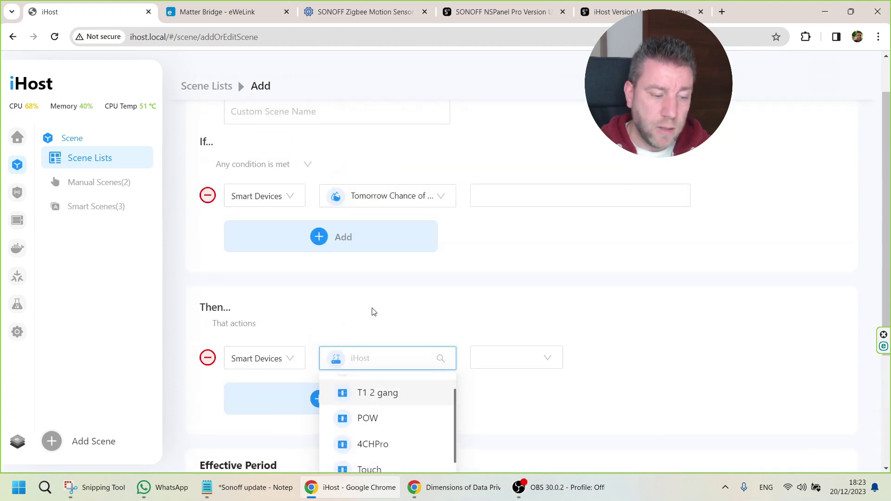
click(275, 358)
click(306, 278)
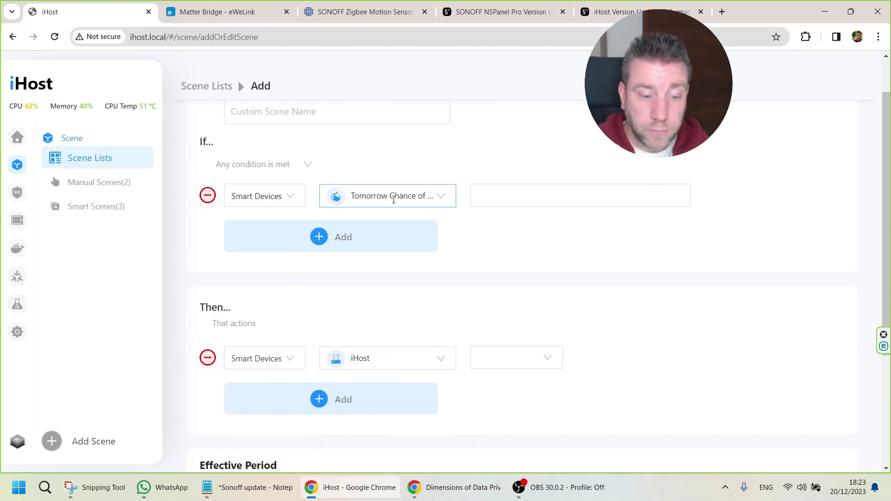
Step: Choose Feels Like Temperature as the If condition's device and open its temperature range for editing
click(413, 198)
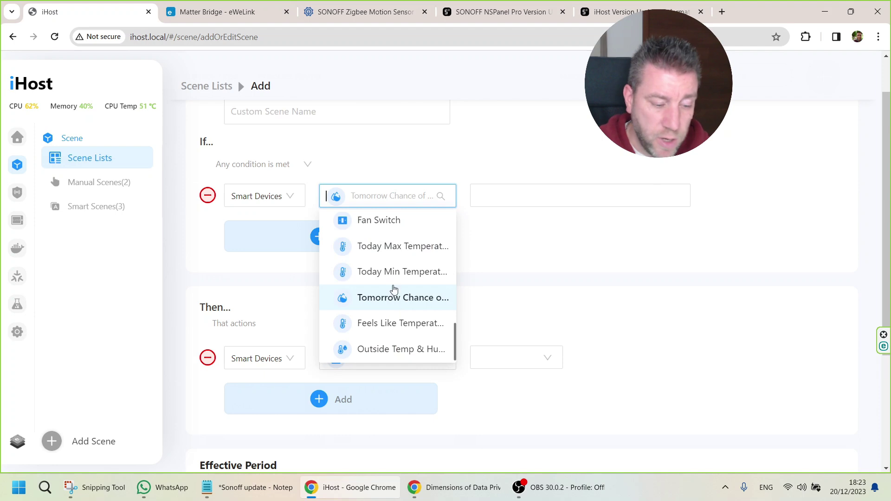
click(379, 327)
click(538, 198)
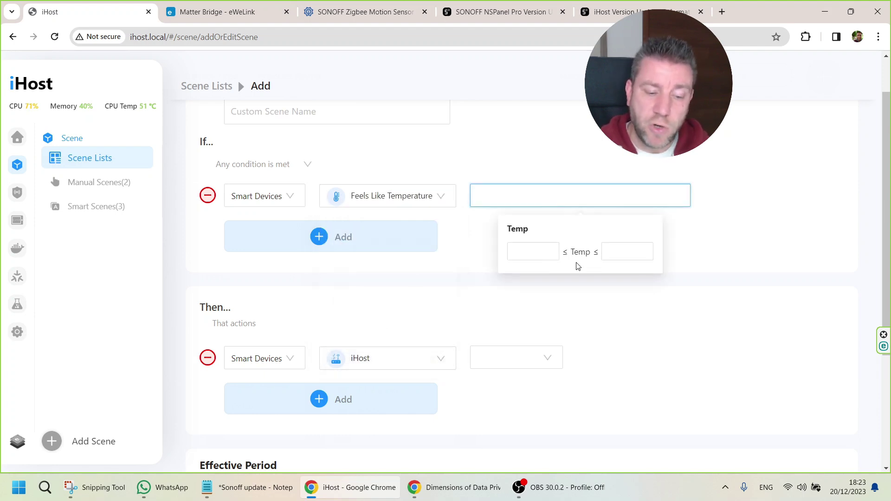
click(537, 255)
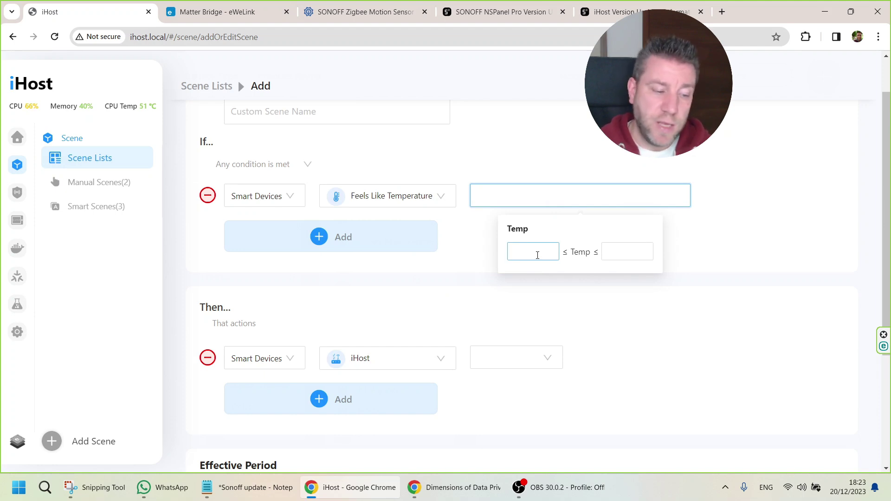
click(540, 251)
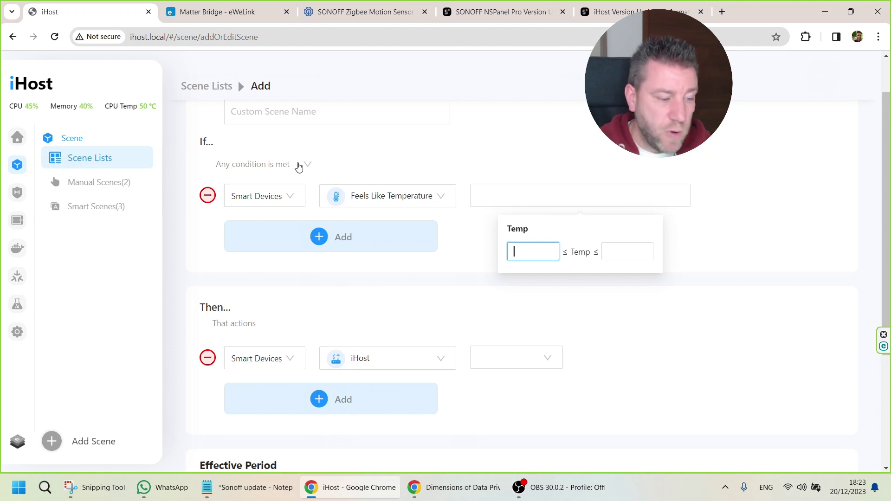
Step: Leave the scene without saving and look over the Security, Scene Lists and Cast pages
click(18, 192)
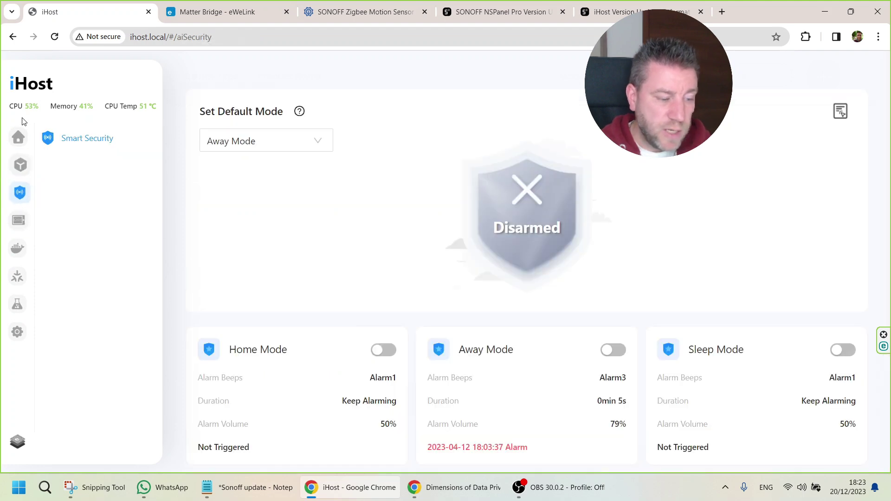
click(23, 138)
click(22, 165)
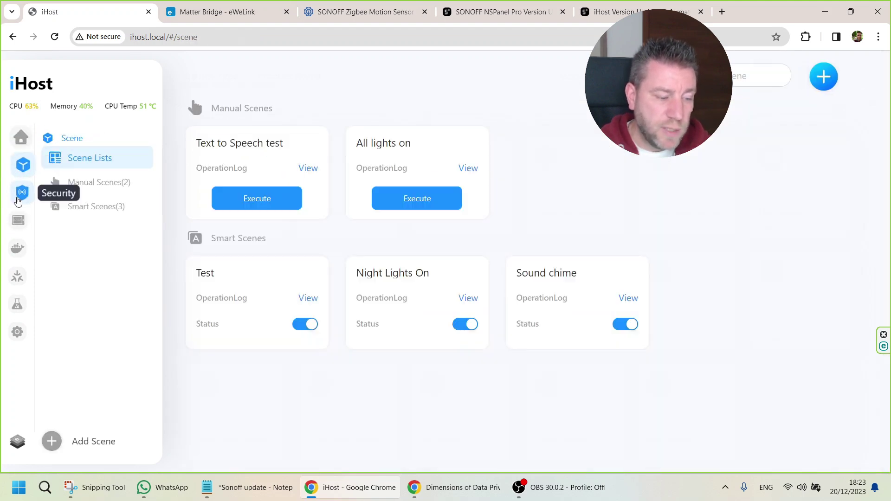
click(19, 199)
click(22, 220)
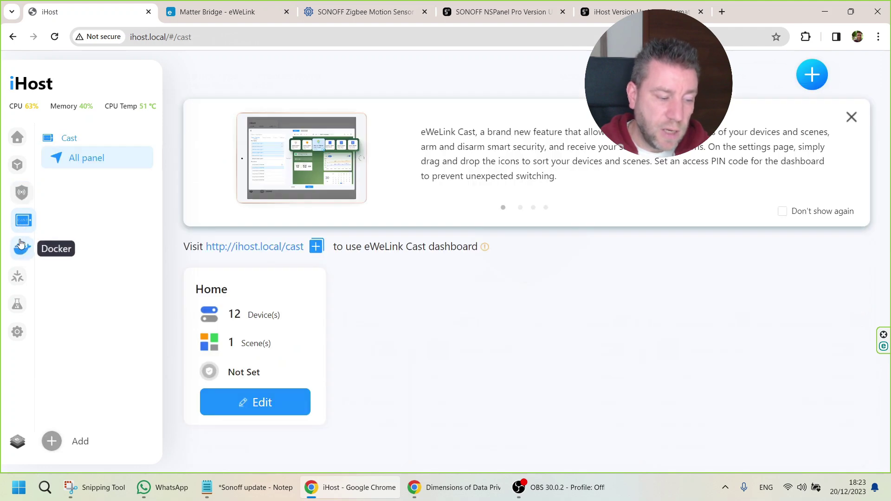
Step: View the eWeLink Smart Home add-on under Docker, plus the Matter Bridge and Pilot Features pages
click(21, 249)
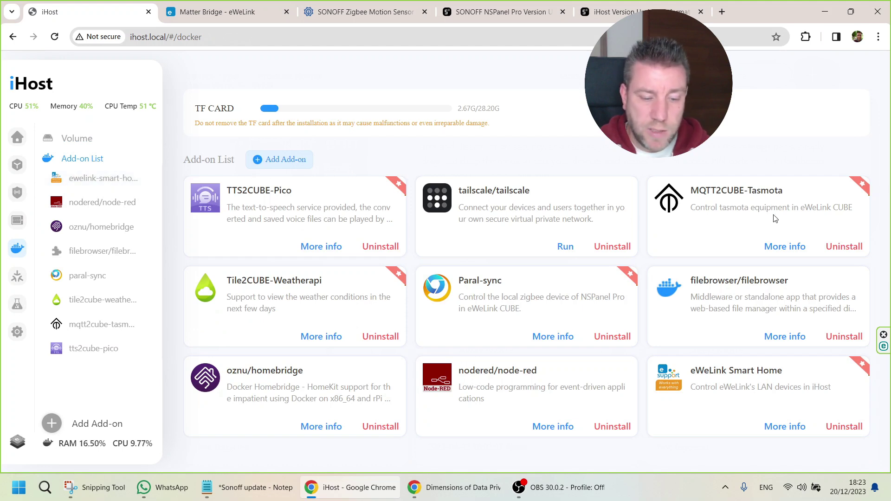
click(92, 181)
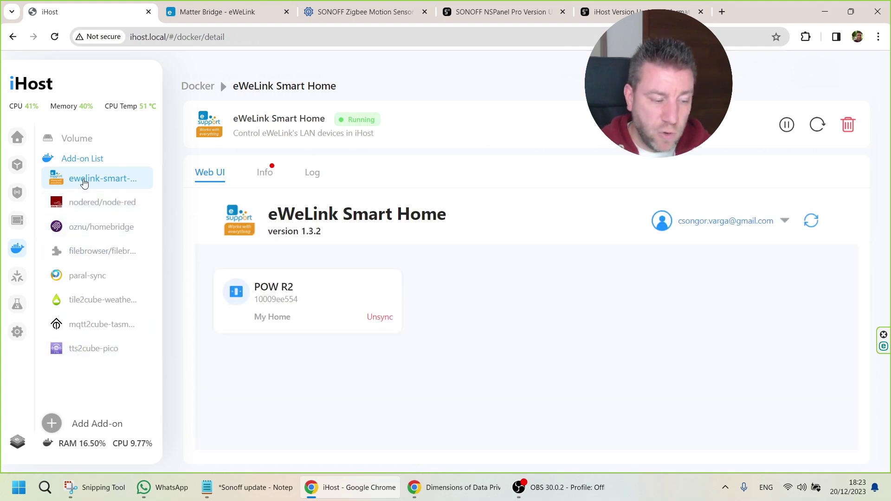
click(17, 280)
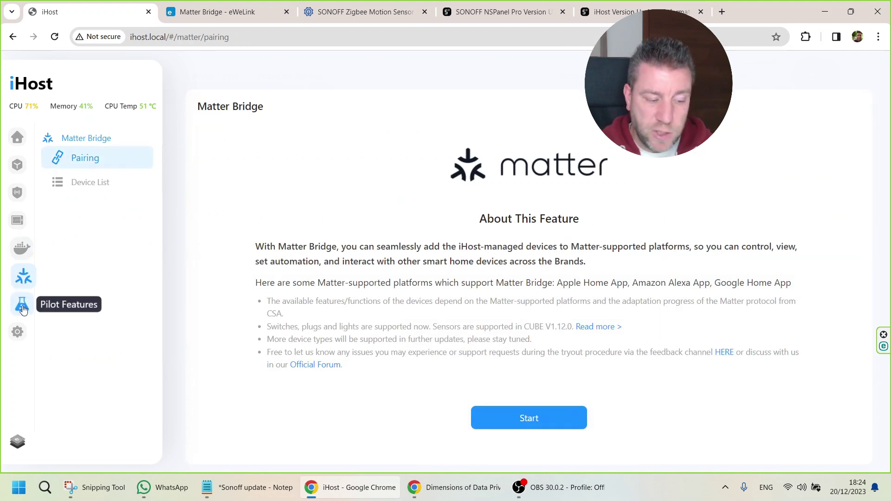
click(21, 306)
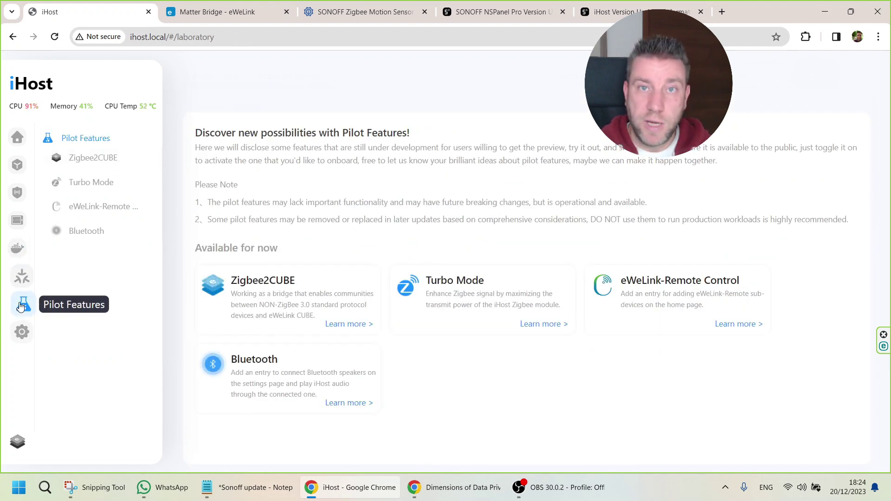
Step: Review the iHost Settings page, including its general settings, device info and running status
click(22, 331)
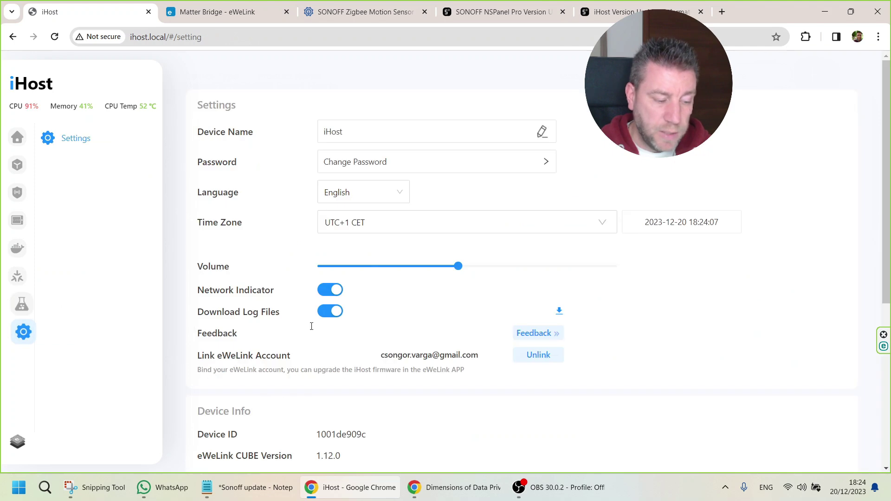
scroll(646, 269, down, 5)
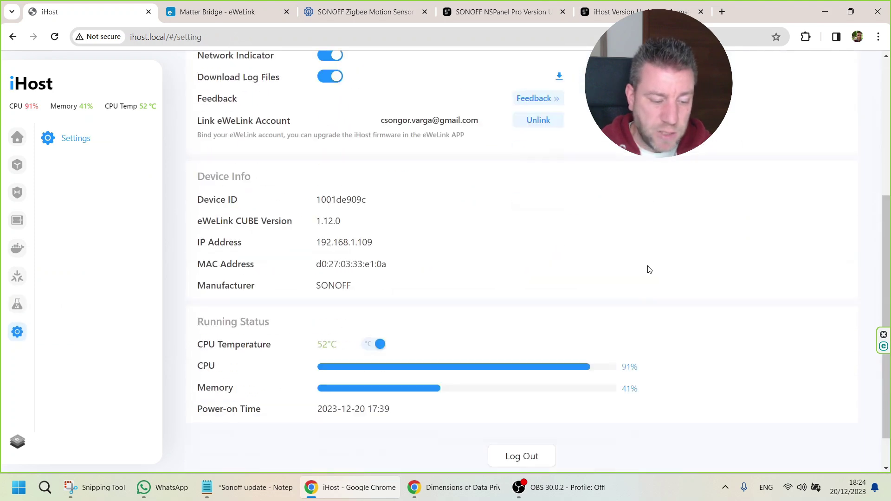
scroll(346, 206, up, 2)
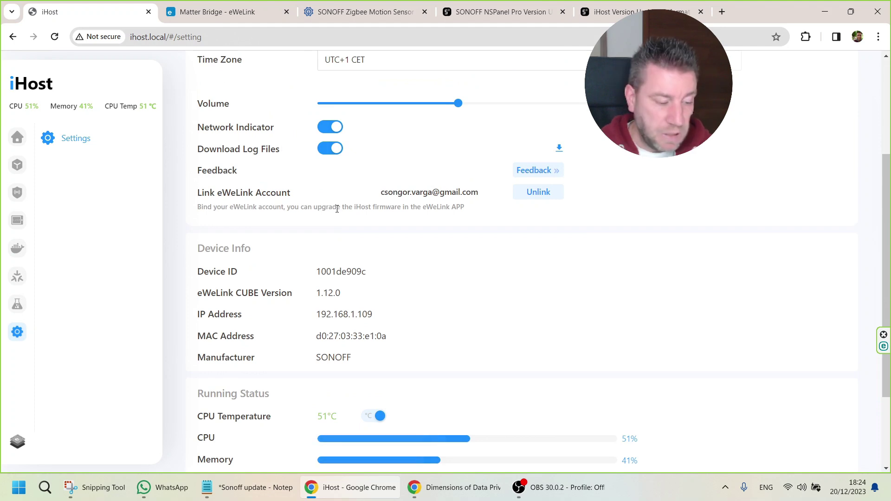
scroll(337, 209, up, 3)
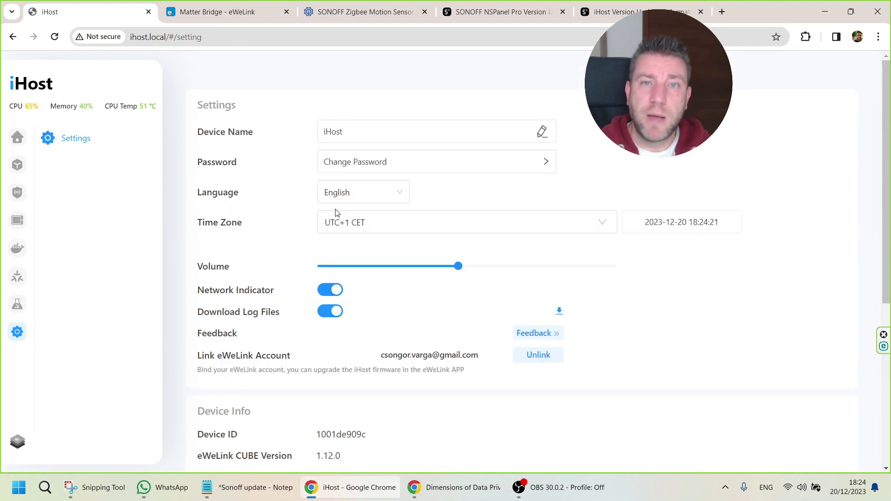